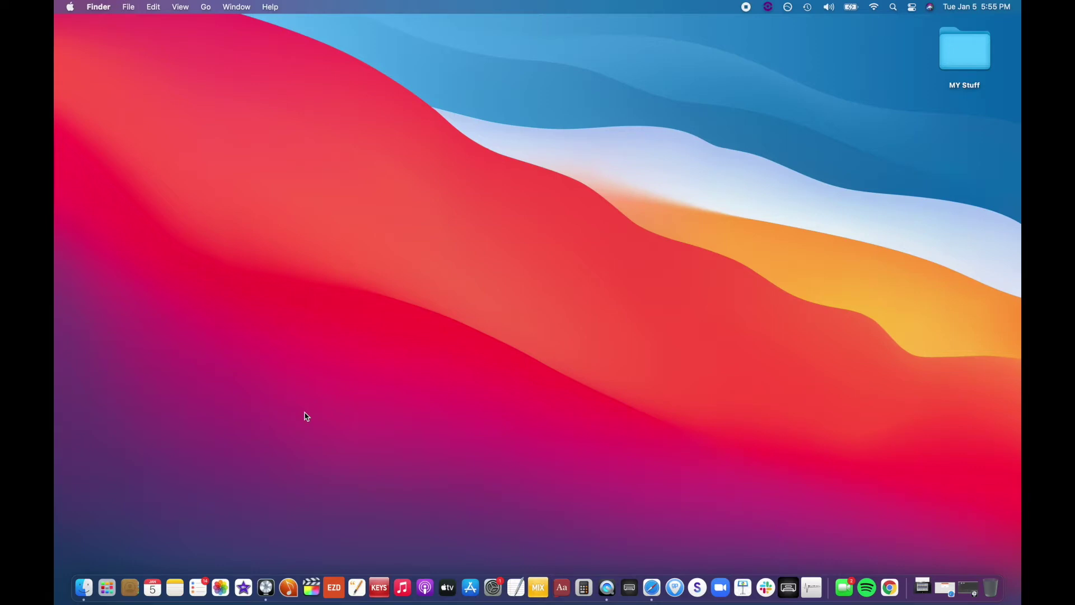
# Restore the minimized Order page, download the DaZuul MAC files, and show the Downloads stack.
pyautogui.click(949, 587)
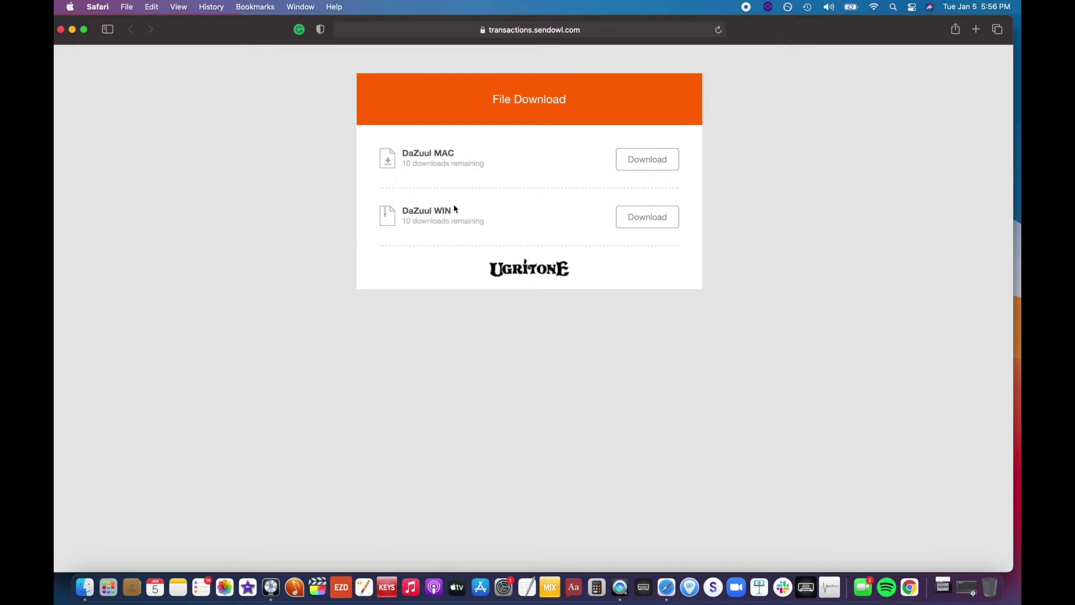
pyautogui.click(649, 160)
pyautogui.click(941, 590)
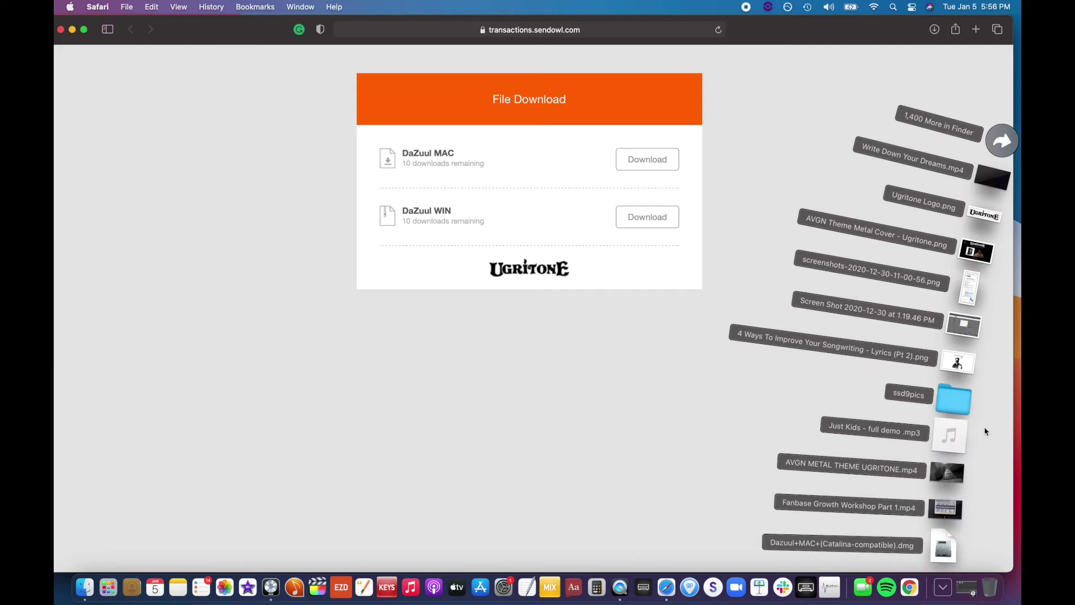
# Show all downloads in Finder and open the Dazuul+MAC+(Catalina-compatible).dmg disk image.
pyautogui.click(993, 148)
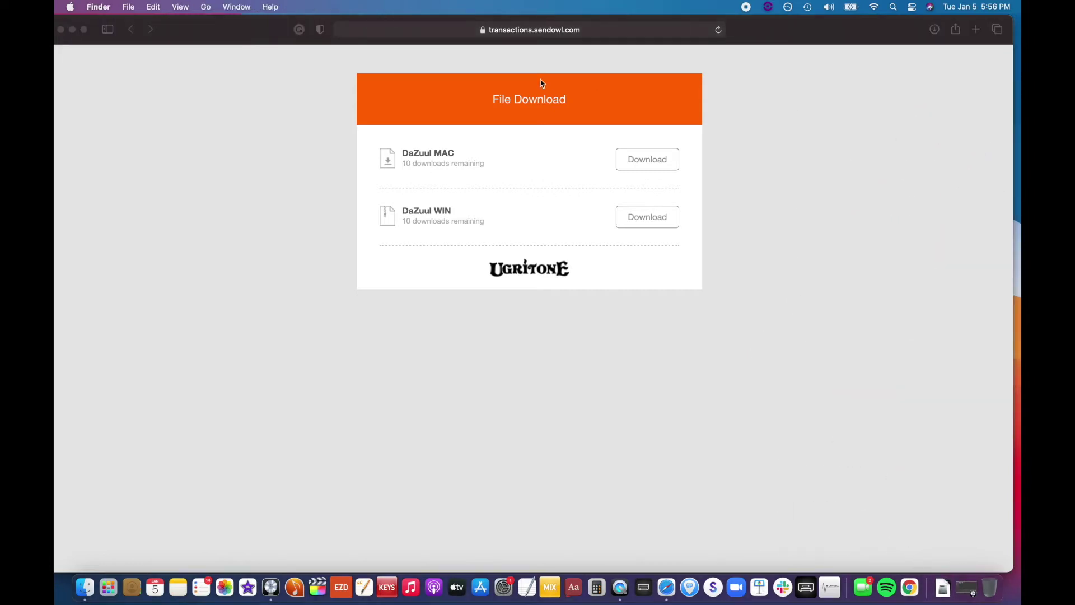
pyautogui.scroll(10, 426, 151)
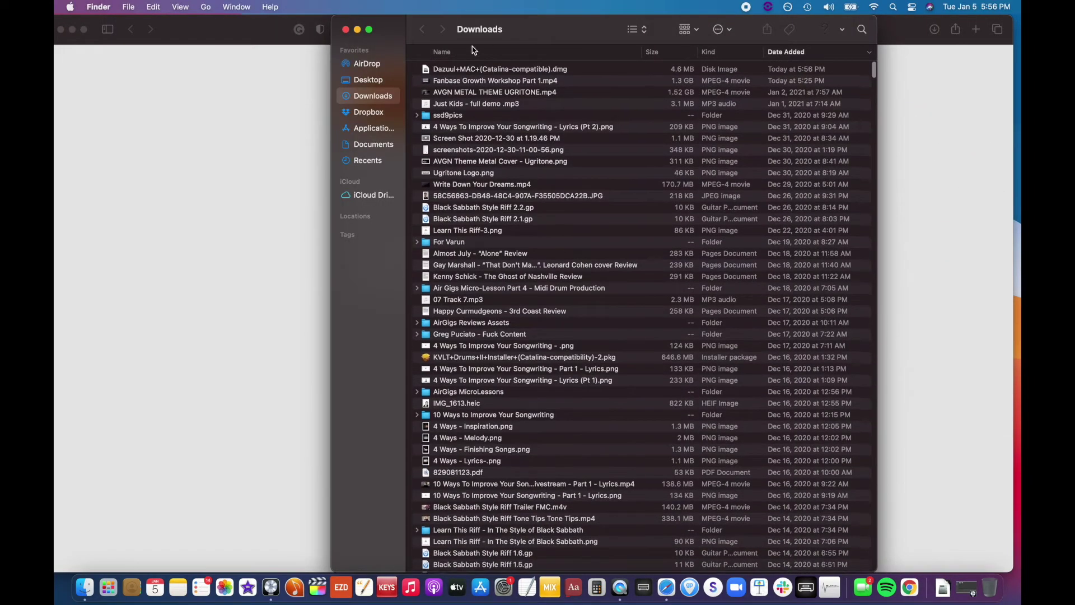
pyautogui.click(462, 70)
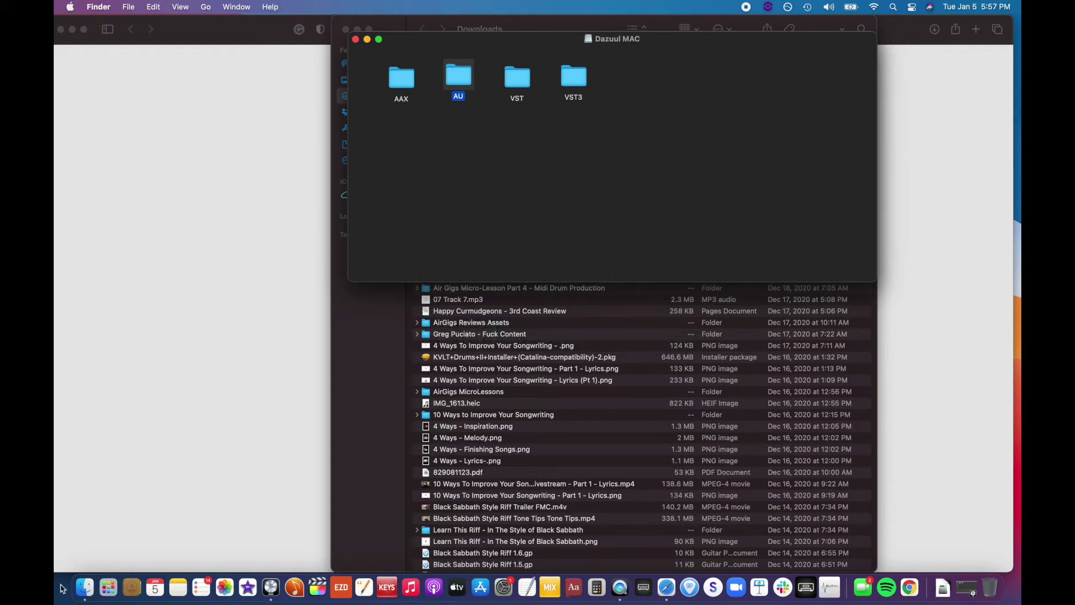
# Use Go to Folder from the Finder Dock icon to open /Library/Audio/Plugins/Components.
pyautogui.rightClick(83, 589)
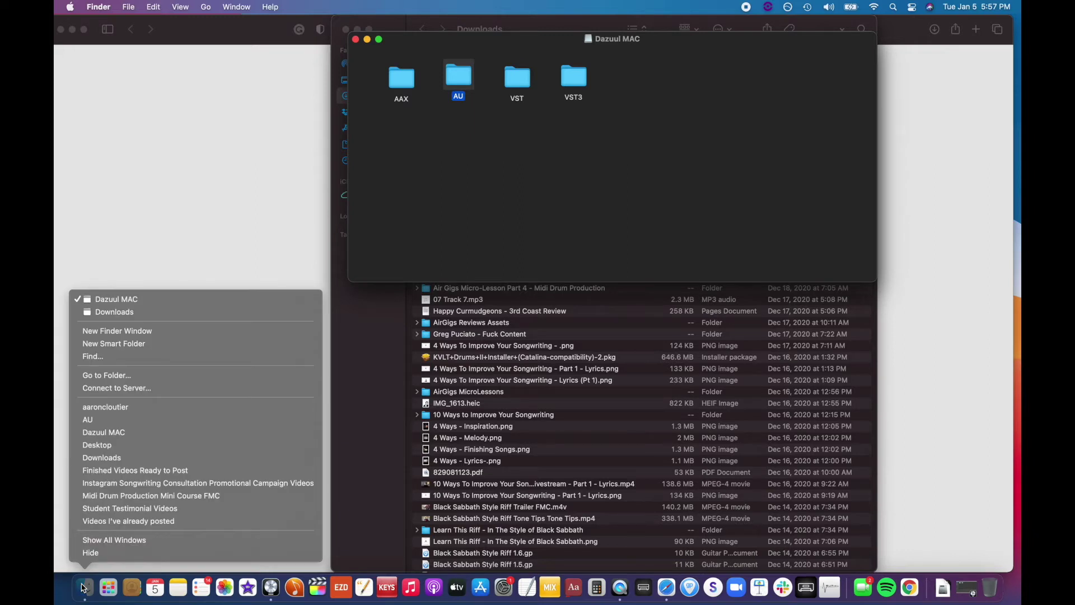
pyautogui.click(106, 376)
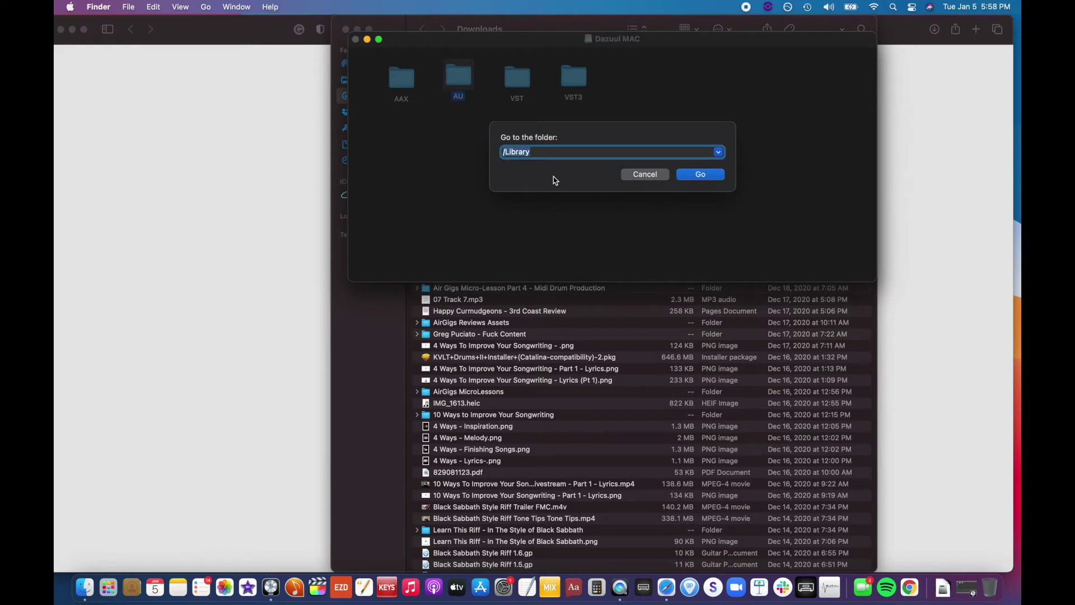
pyautogui.click(547, 152)
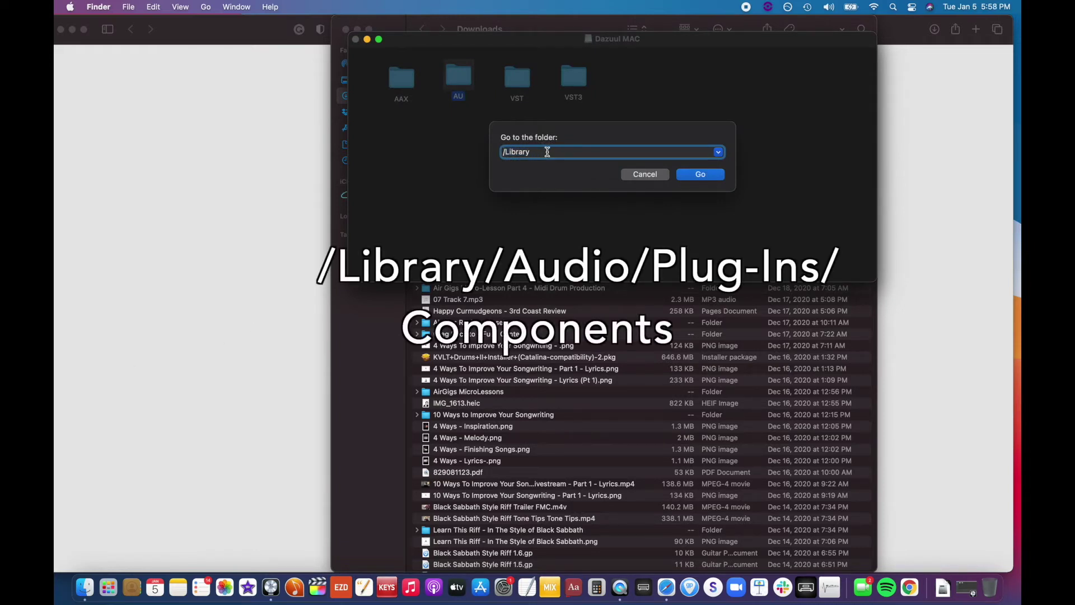
pyautogui.write('/Audio/Plugins/Components')
pyautogui.press('Return')
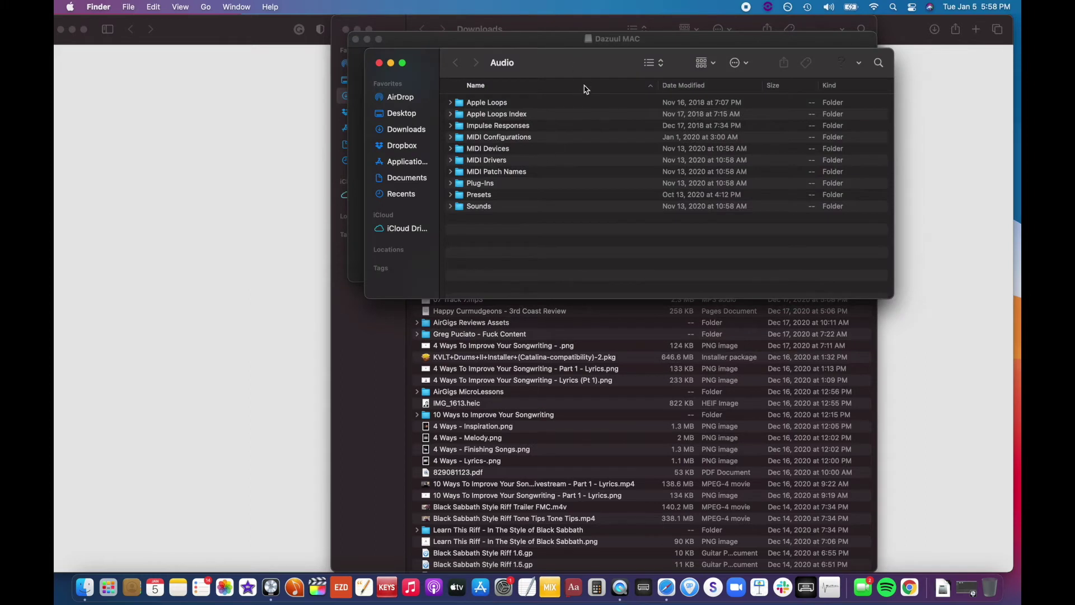
# Expand Plug-Ins to reveal the Components folder, then shift the Audio window to the right.
pyautogui.click(481, 189)
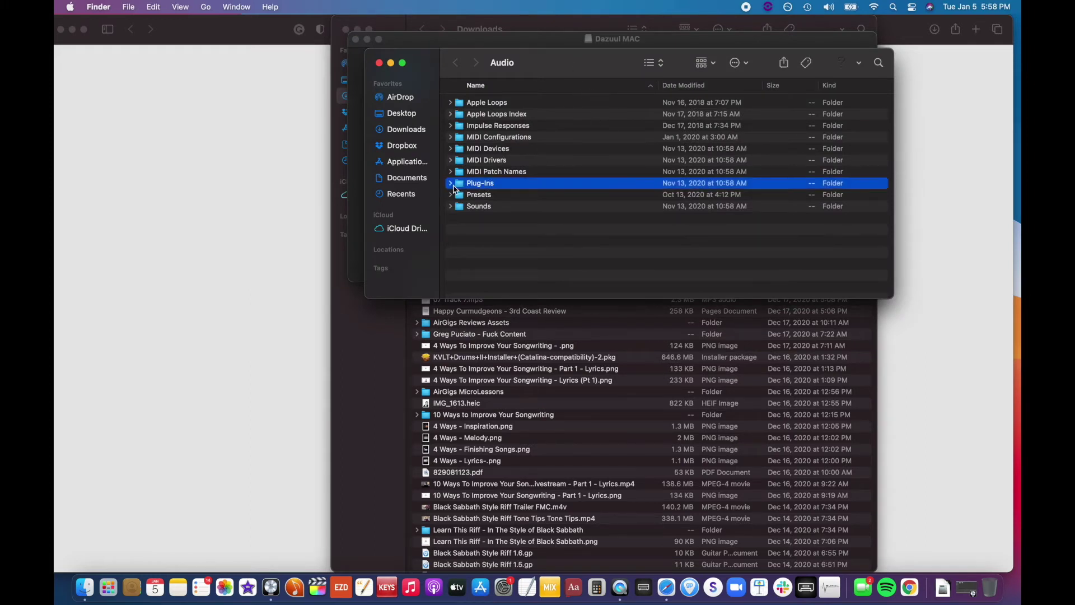
pyautogui.click(452, 186)
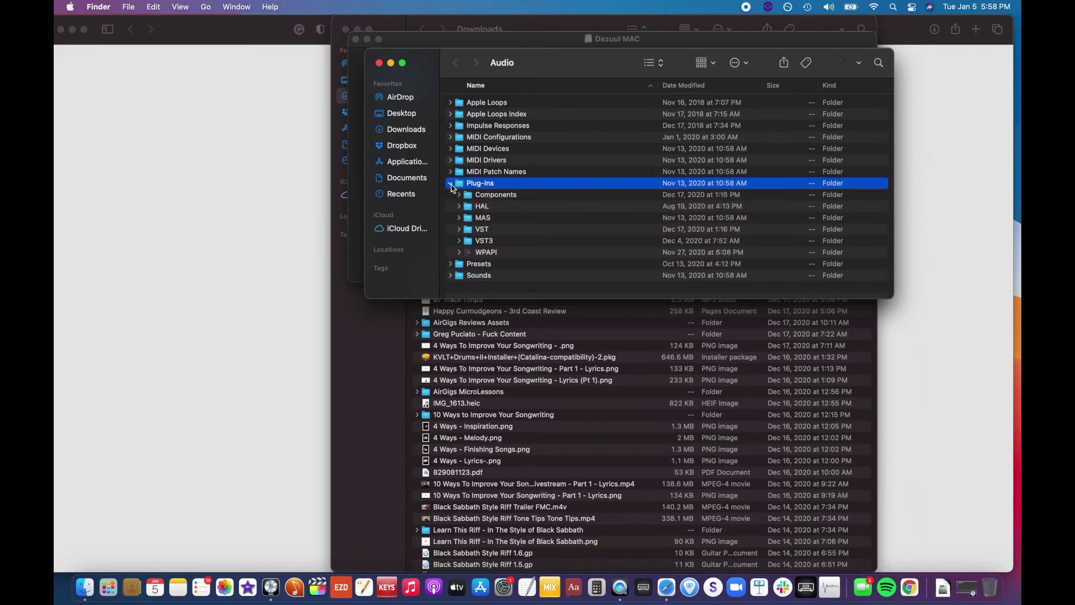
pyautogui.click(464, 198)
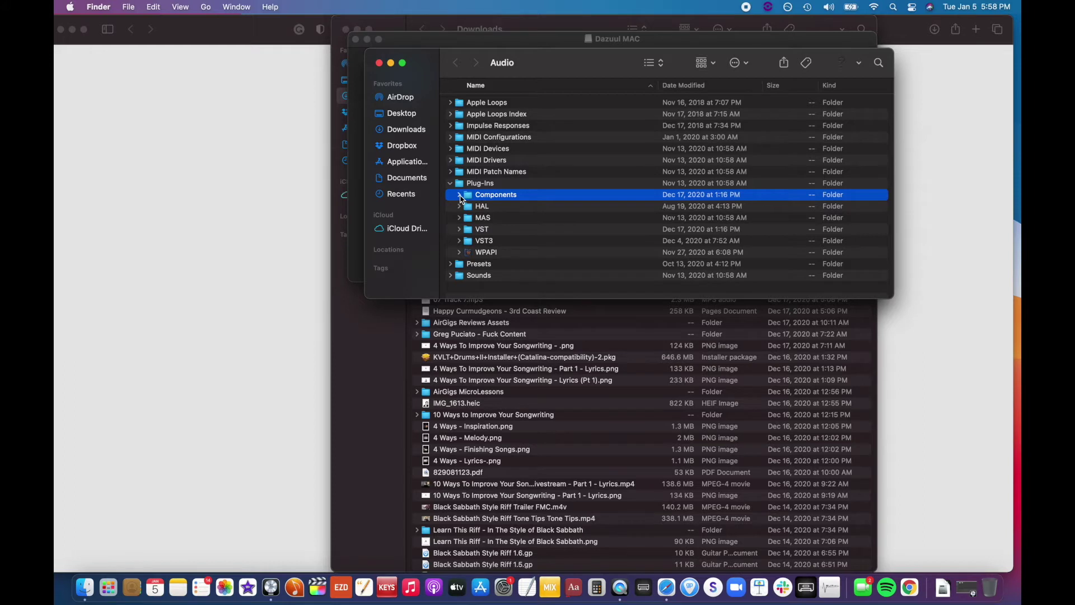
pyautogui.click(460, 195)
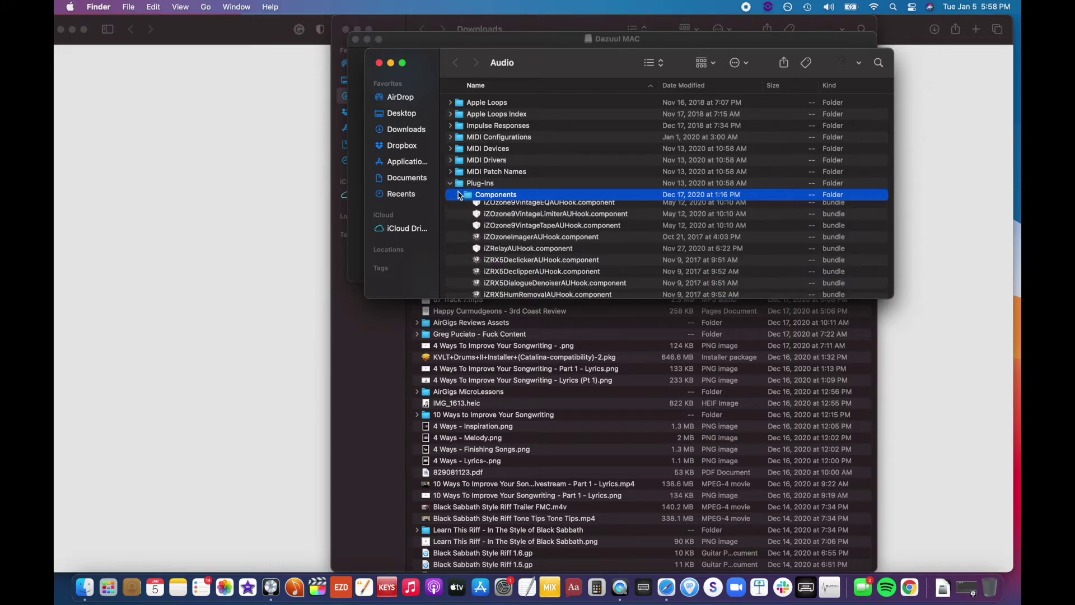
pyautogui.click(460, 195)
pyautogui.moveTo(430, 62); pyautogui.dragTo(712, 66)
pyautogui.click(456, 77)
# Drag Dazuul.component from the AU folder onto Plug-Ins > Components, authenticating with the administrator password.
pyautogui.doubleClick(457, 77)
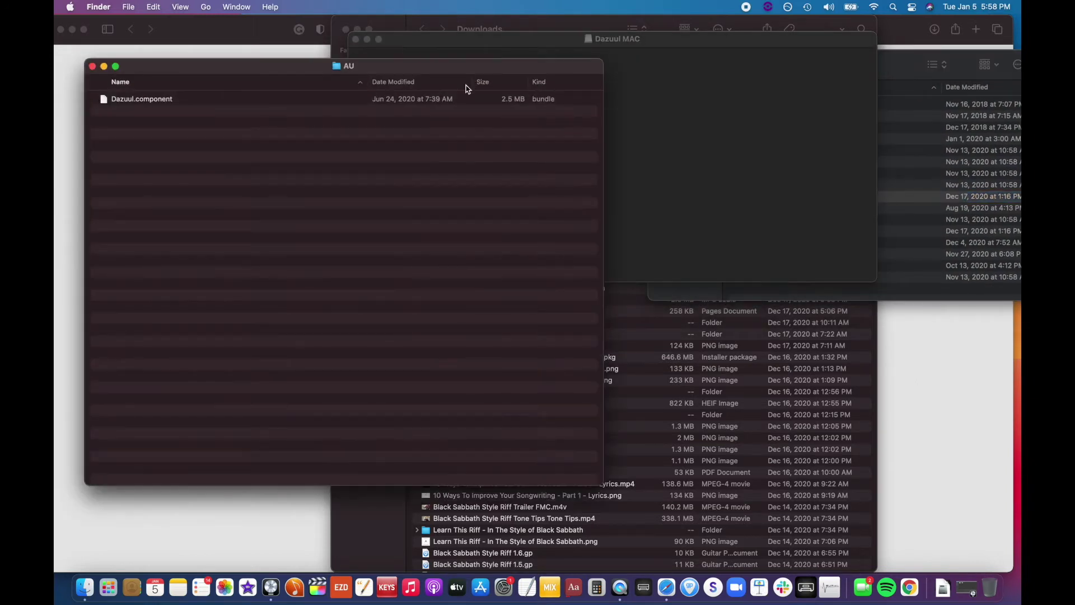
pyautogui.click(154, 102)
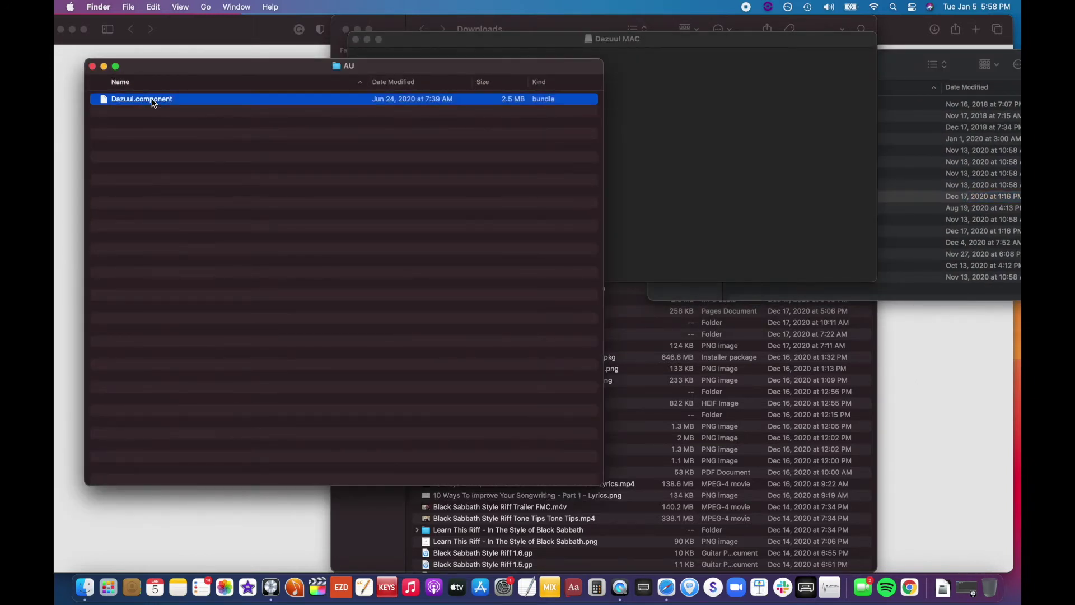
pyautogui.click(154, 103)
pyautogui.click(355, 40)
pyautogui.click(195, 102)
pyautogui.moveTo(195, 102); pyautogui.dragTo(793, 200)
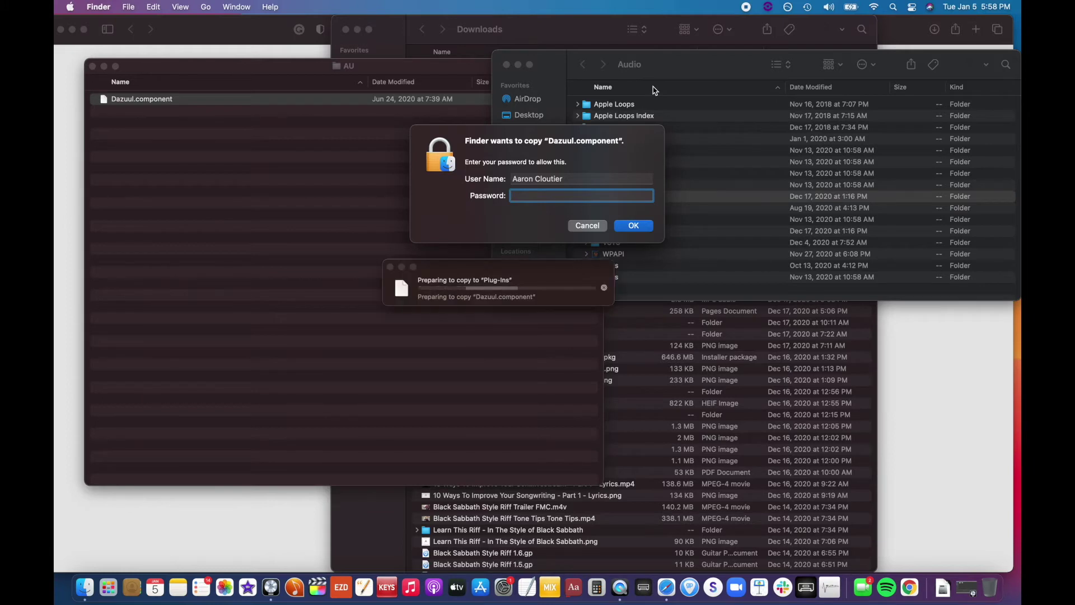
pyautogui.write('••••••••••')
pyautogui.press('Return')
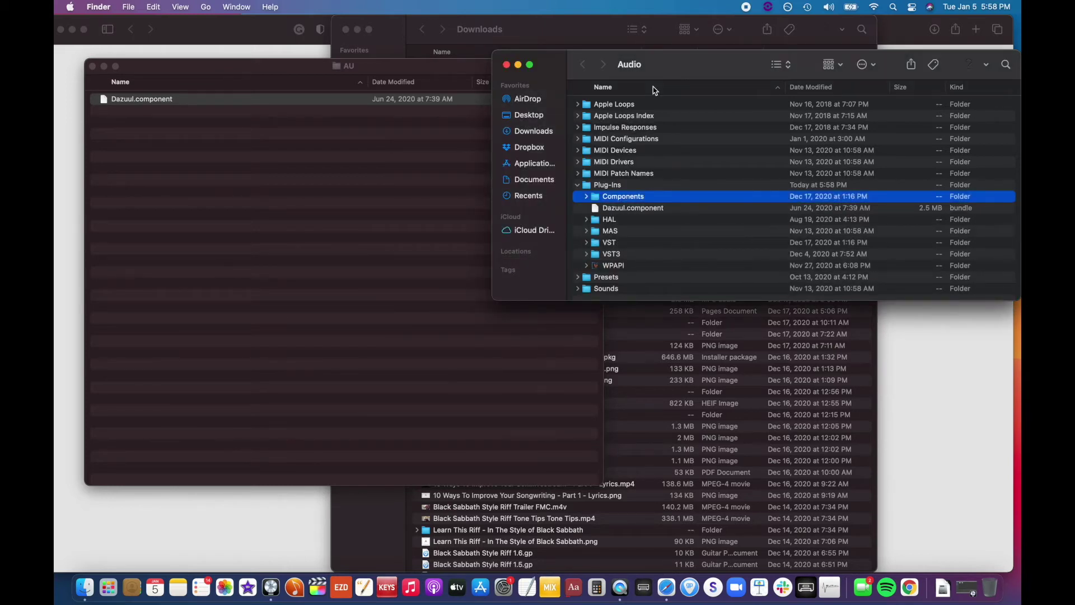
# Check that Dazuul.component is in Components, then return to Audio and collapse Plug-Ins.
pyautogui.doubleClick(595, 197)
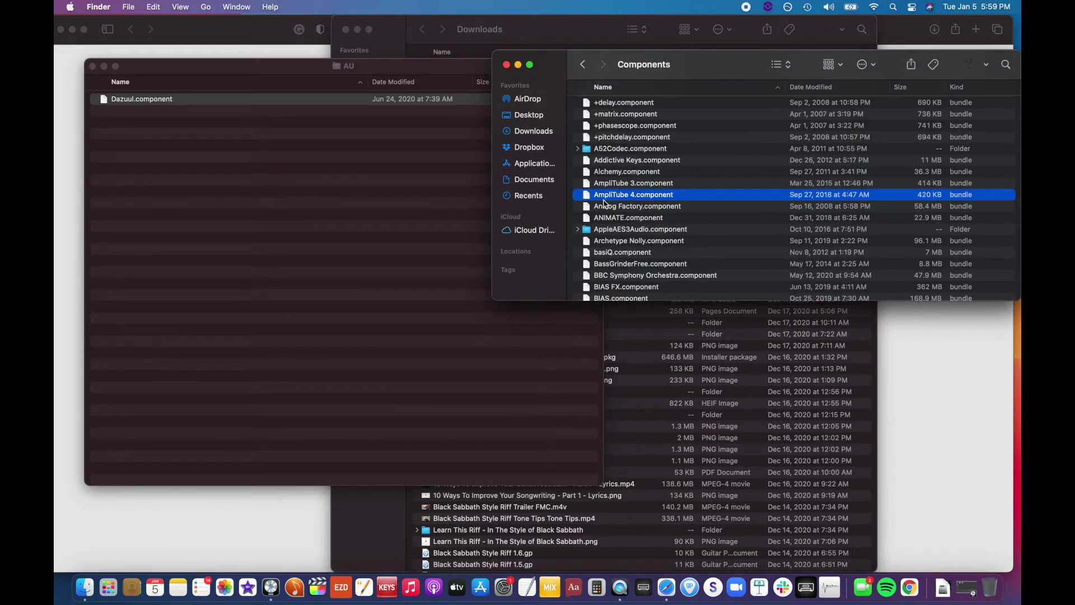
pyautogui.press('d')
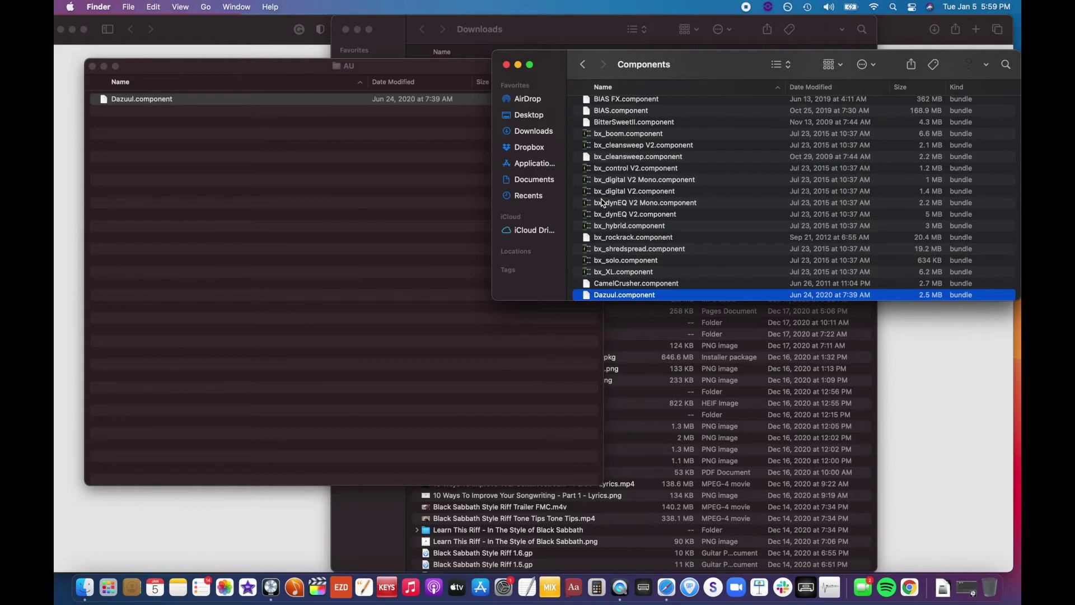
pyautogui.scroll(-2, 581, 255)
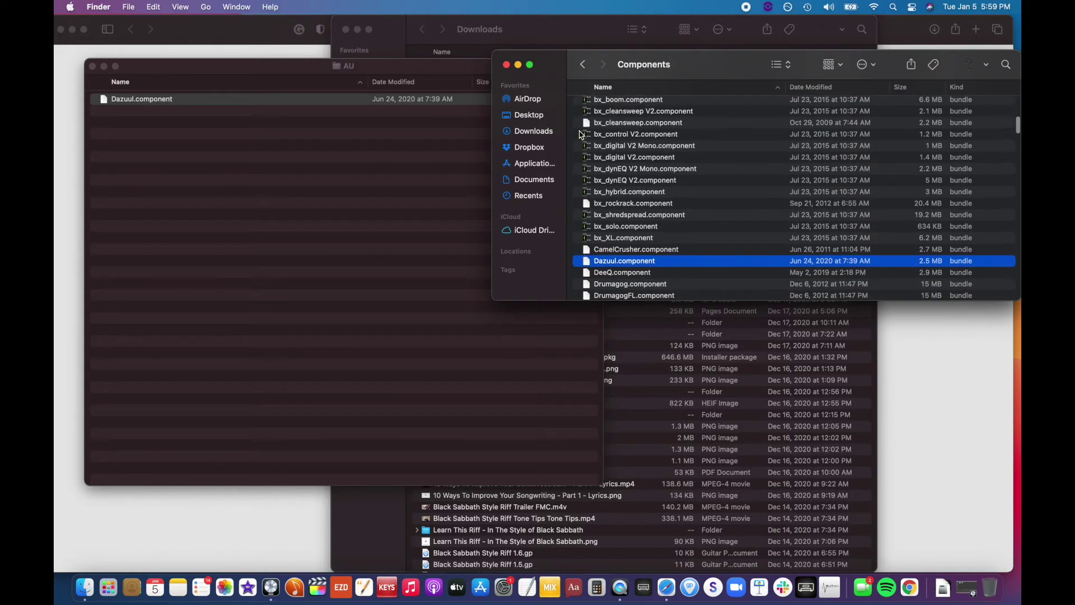
pyautogui.press('super+bracketleft')
pyautogui.click(578, 186)
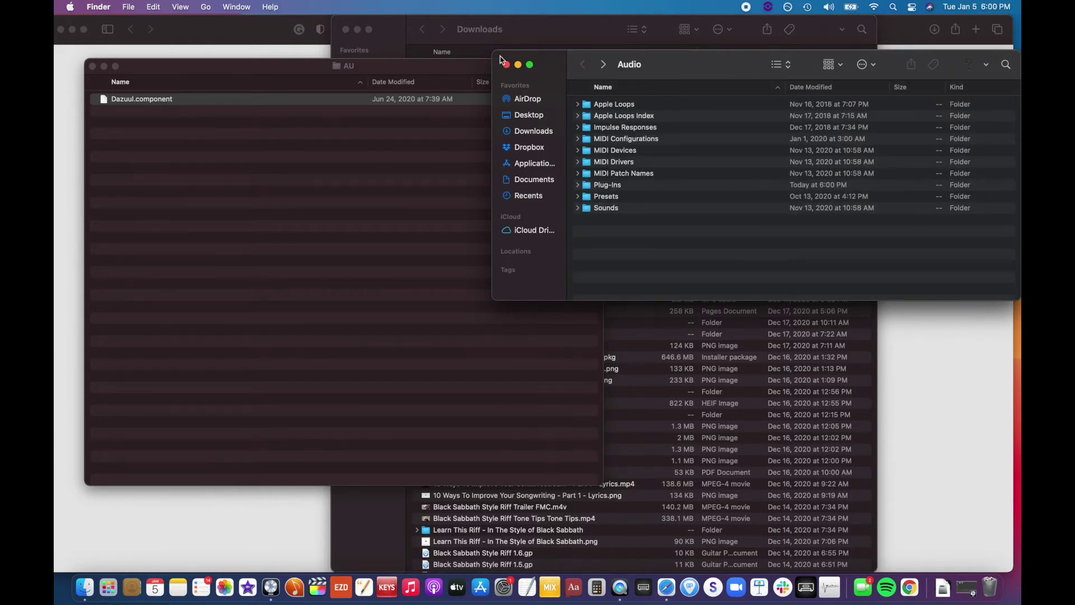